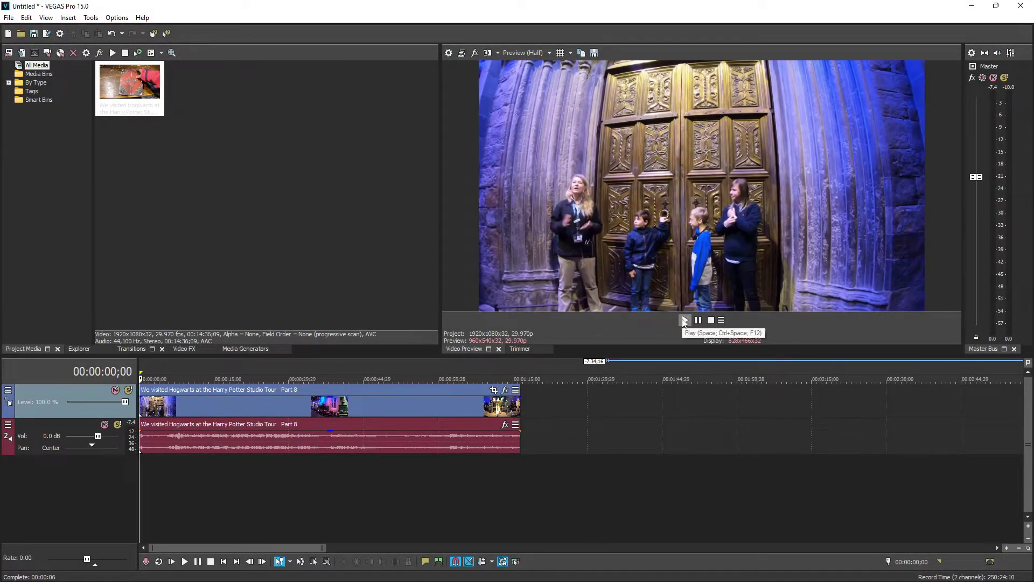
Step: Change the project video width to 1080, making the frame square at 1080x1080
{"action": "left_click", "coordinate": [448, 53]}
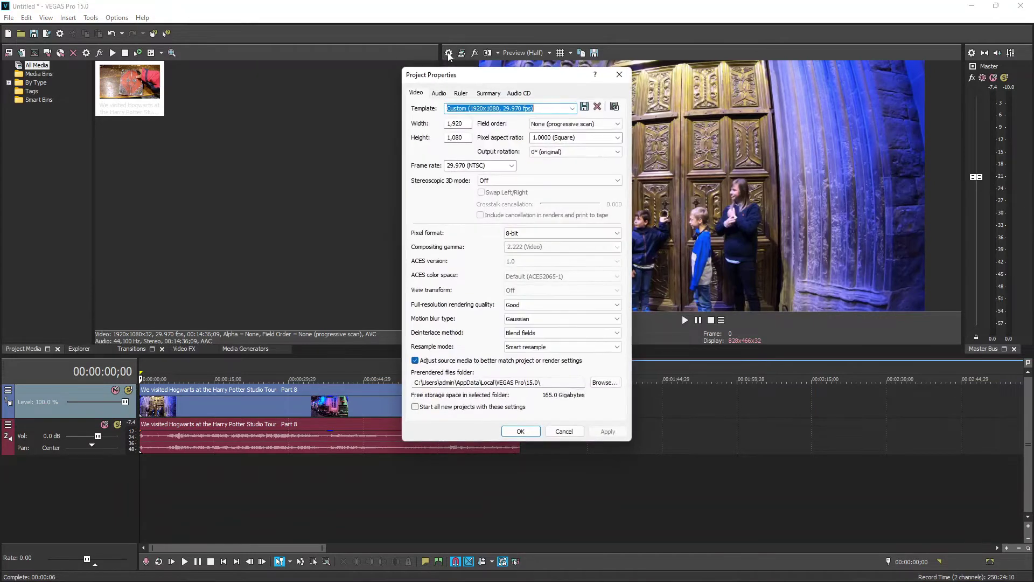
{"action": "left_click", "coordinate": [466, 125]}
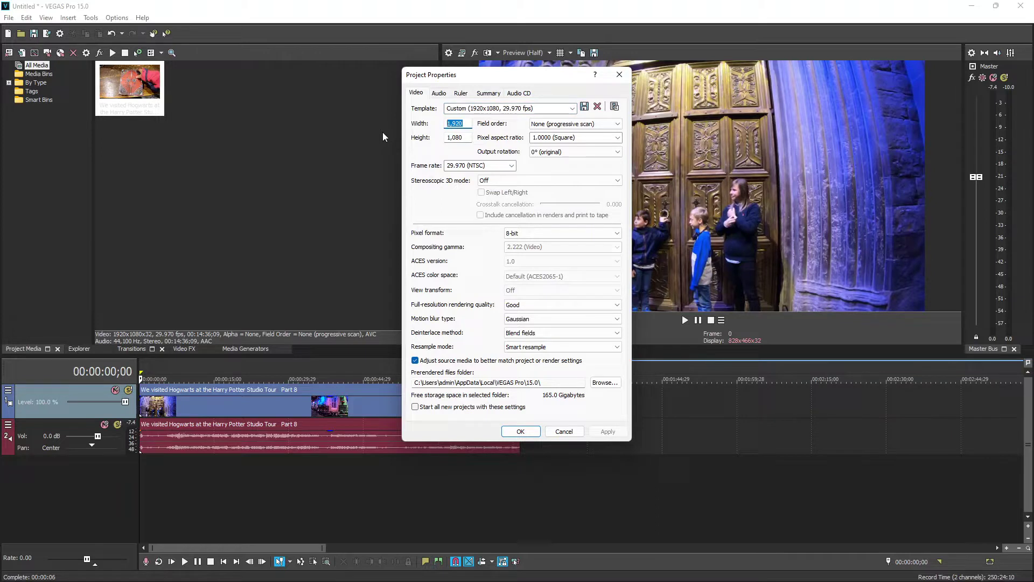
{"action": "type", "text": "10"}
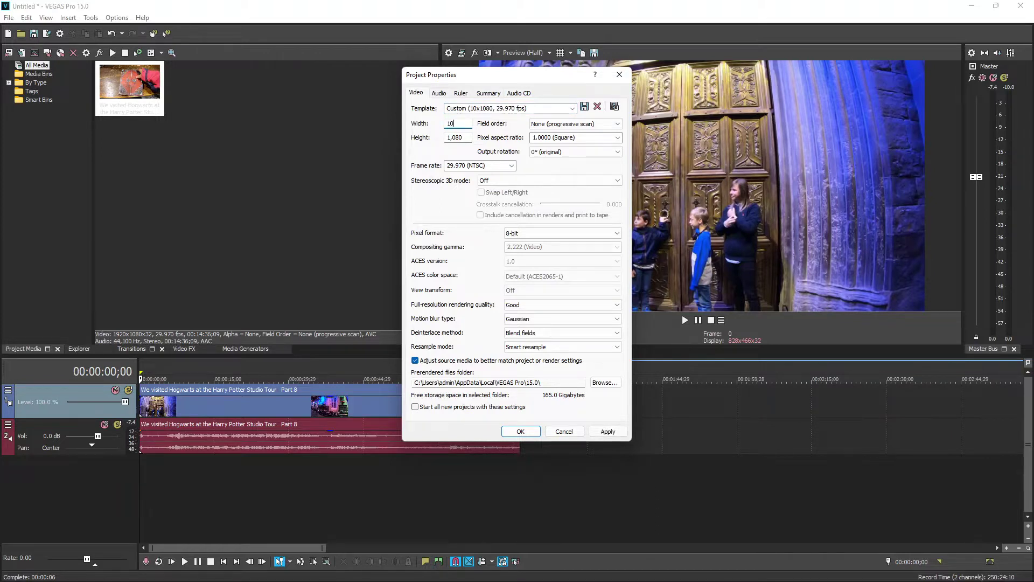
{"action": "type", "text": "80"}
{"action": "left_click", "coordinate": [607, 432]}
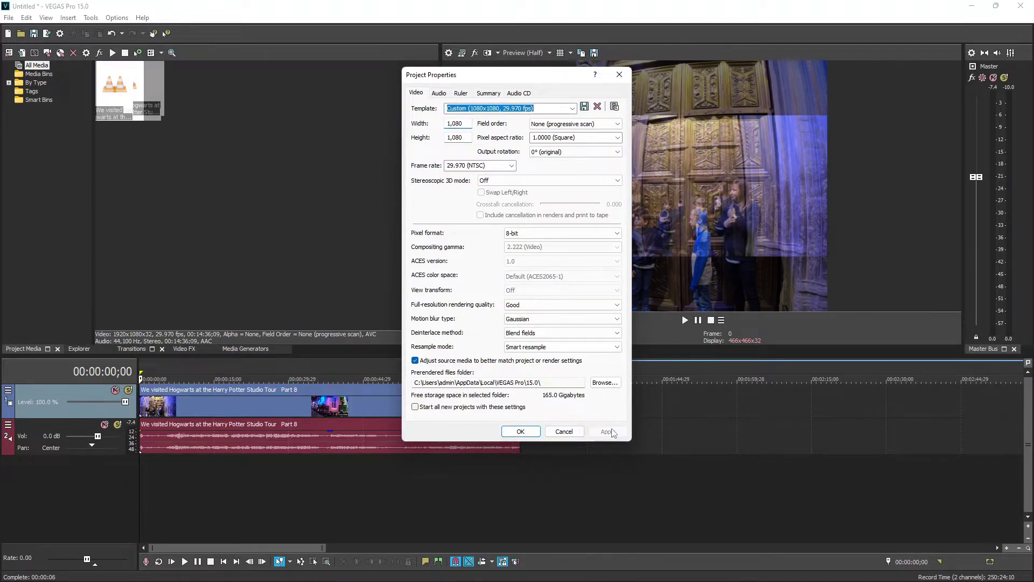
{"action": "left_click", "coordinate": [528, 434]}
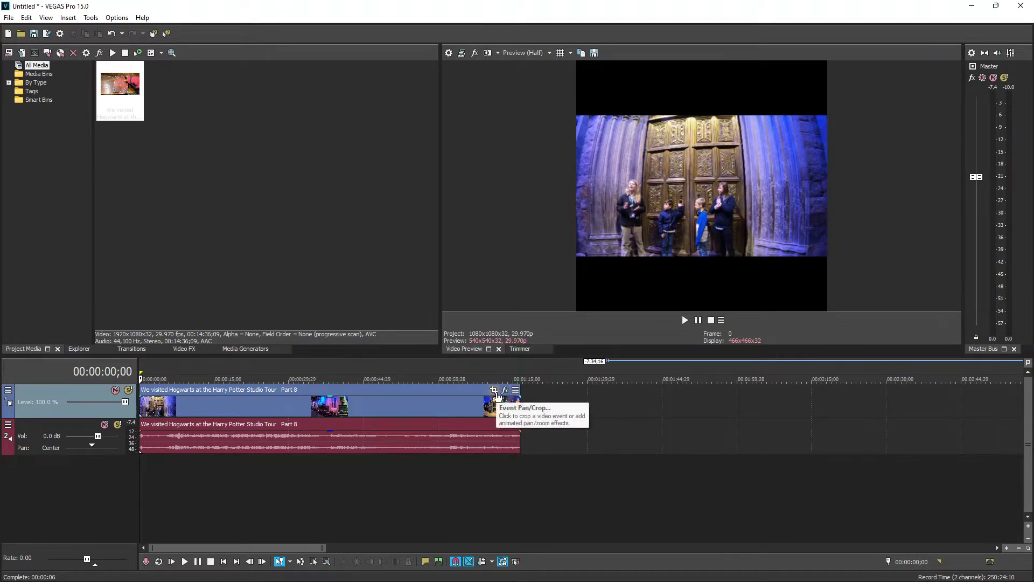
Step: Apply the 1:1 Square pan/crop preset to the Hogwarts clip so it fills the frame
{"action": "left_click", "coordinate": [494, 389]}
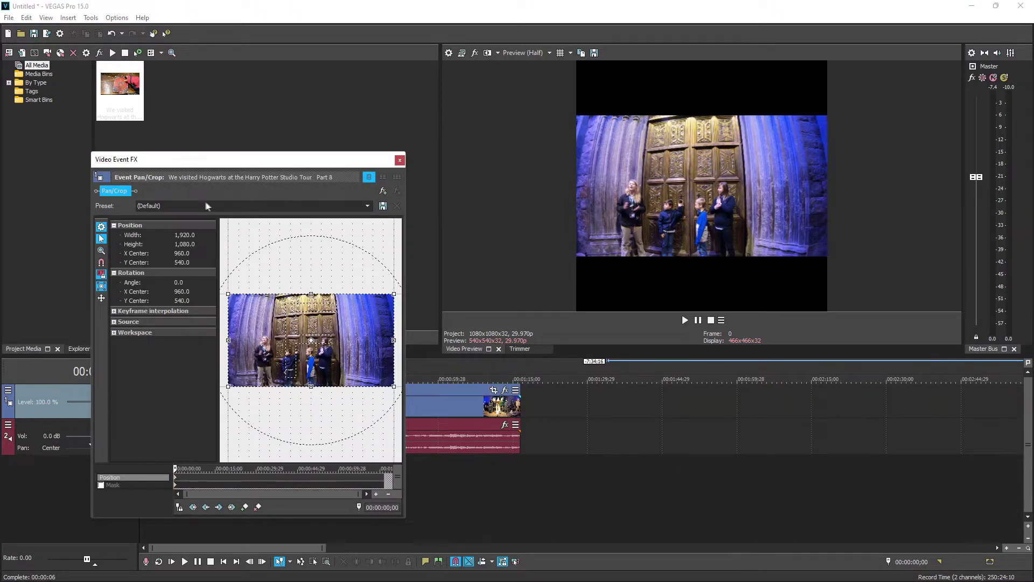
{"action": "left_click", "coordinate": [356, 206]}
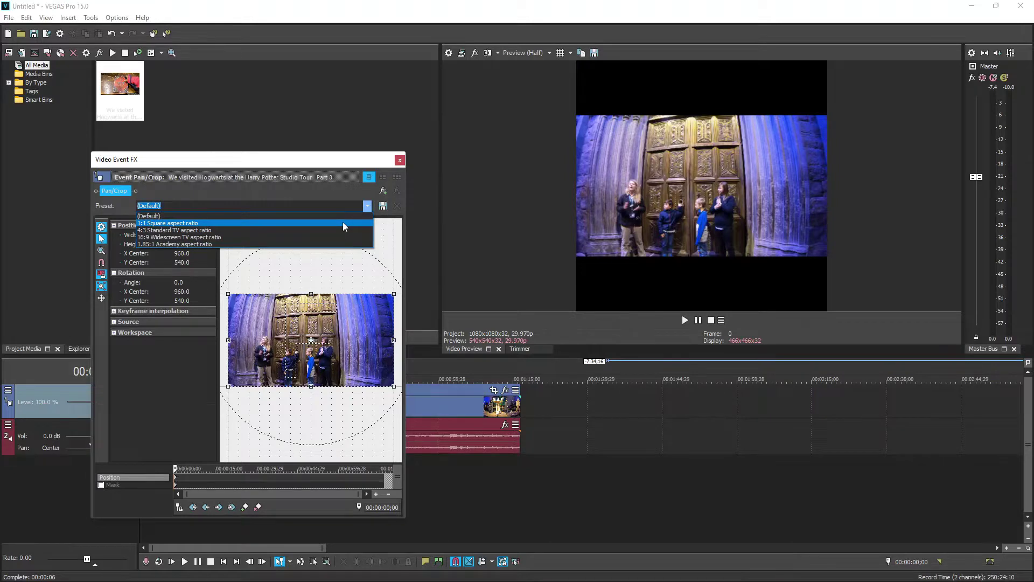
{"action": "left_click", "coordinate": [343, 223]}
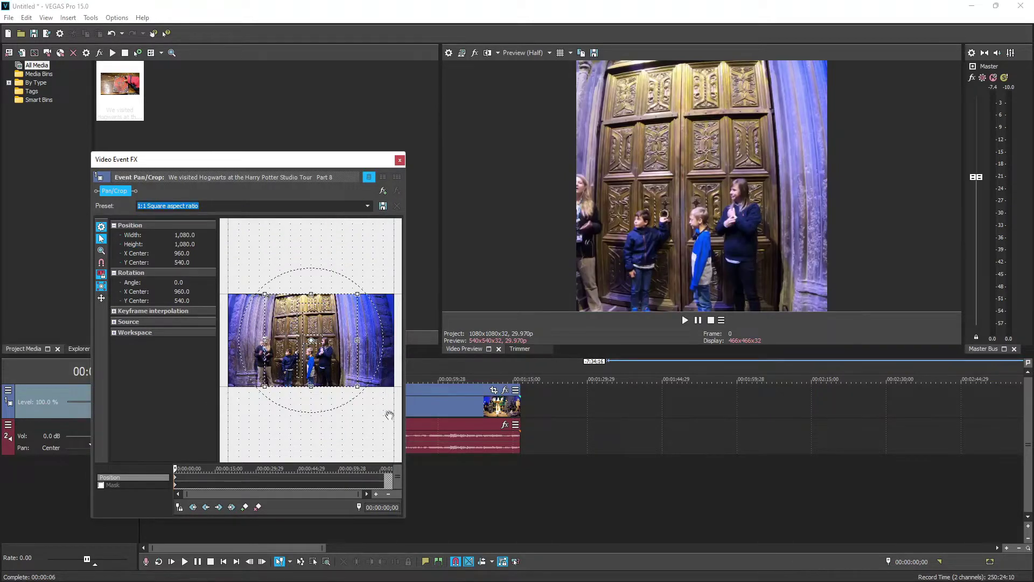
{"action": "left_click", "coordinate": [400, 160]}
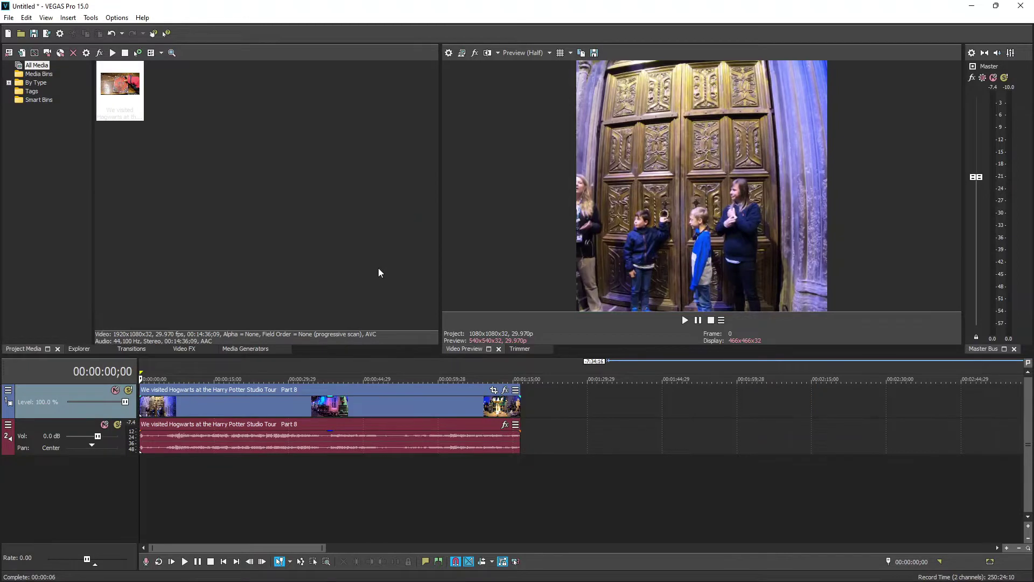
{"action": "left_click", "coordinate": [8, 18]}
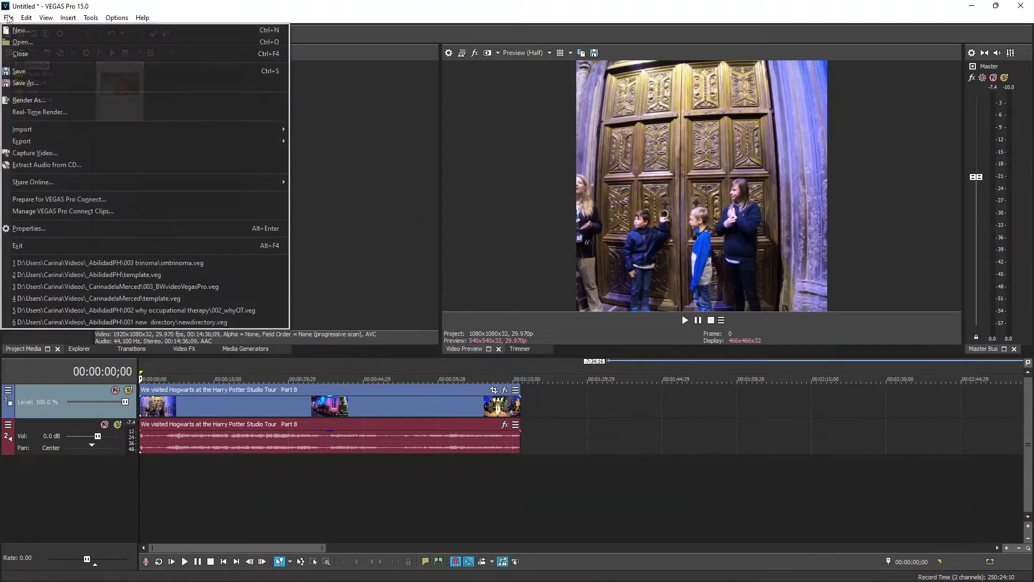
Step: Choose the Sony AVC/MVC format with the Internet 1920x1080-30p render template
{"action": "left_click", "coordinate": [28, 102]}
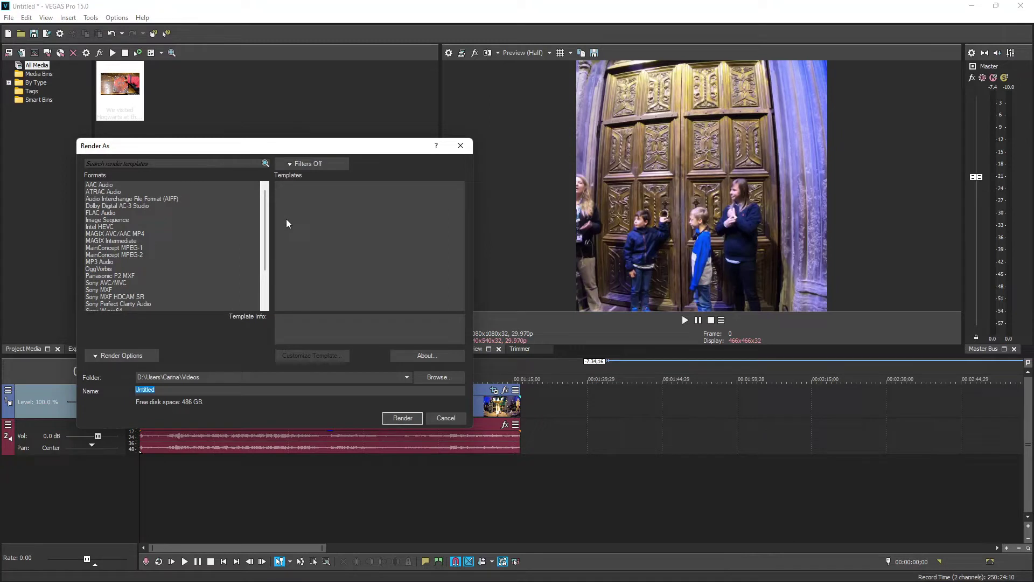
{"action": "scroll", "coordinate": [181, 252], "scroll_direction": "down", "scroll_amount": 1}
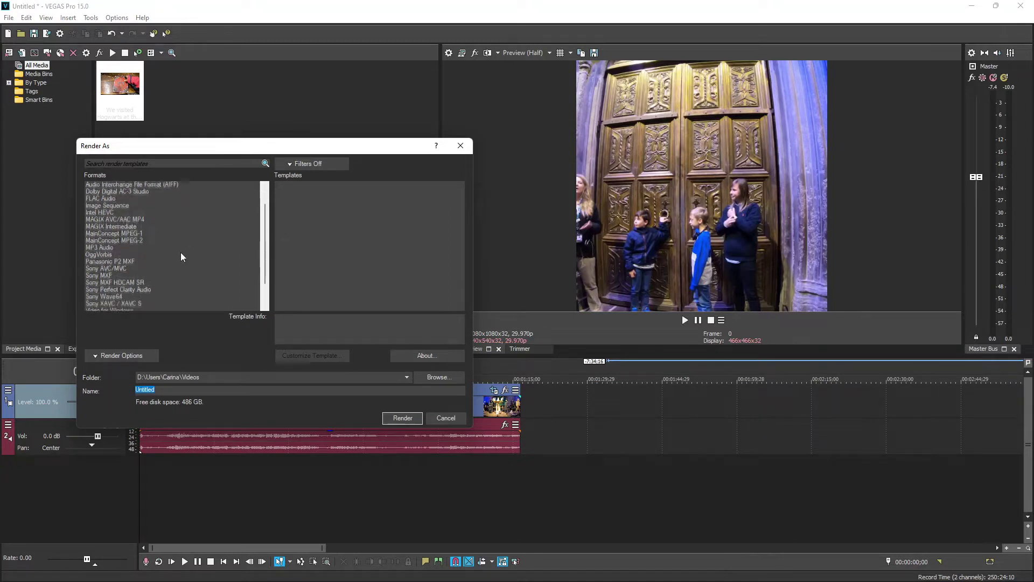
{"action": "scroll", "coordinate": [180, 252], "scroll_direction": "down", "scroll_amount": 2}
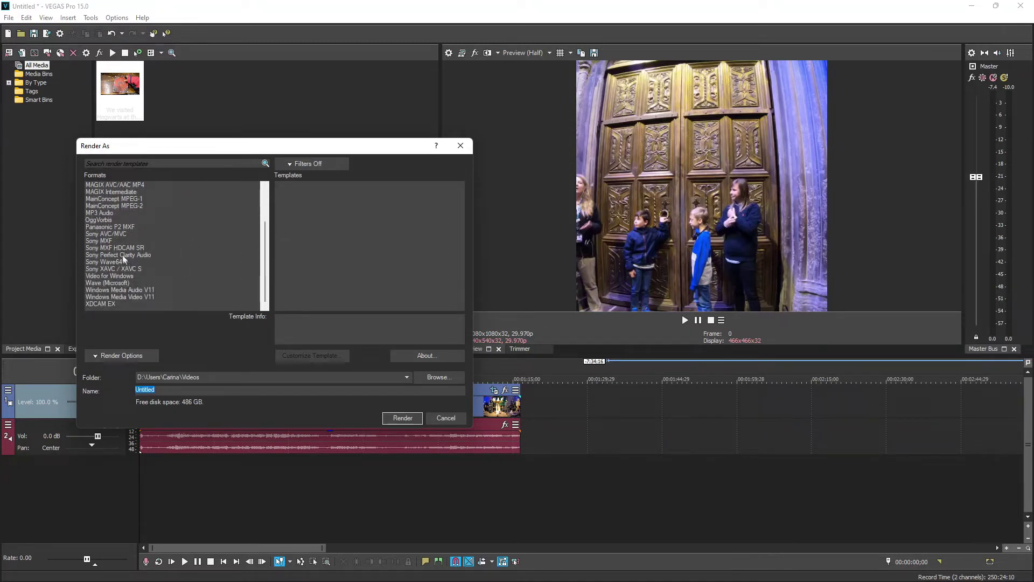
{"action": "scroll", "coordinate": [118, 250], "scroll_direction": "up", "scroll_amount": 3}
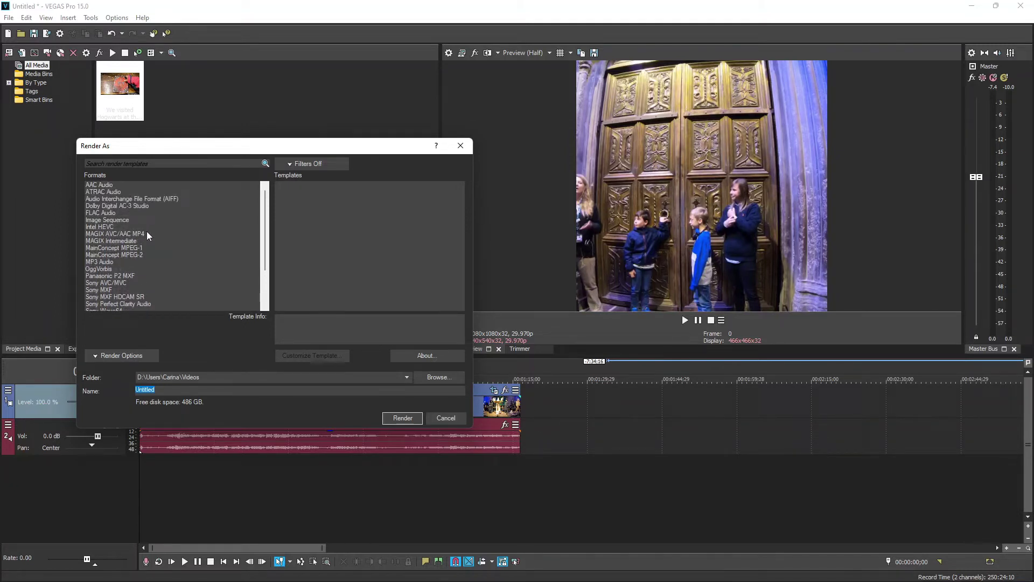
{"action": "scroll", "coordinate": [146, 235], "scroll_direction": "down", "scroll_amount": 1}
{"action": "scroll", "coordinate": [146, 237], "scroll_direction": "down", "scroll_amount": 1}
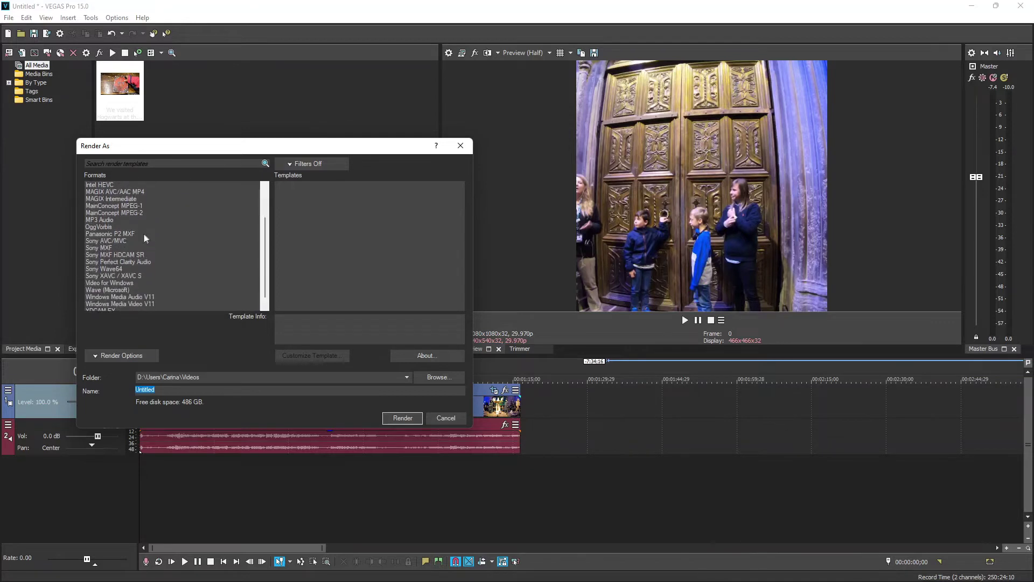
{"action": "left_click", "coordinate": [110, 242]}
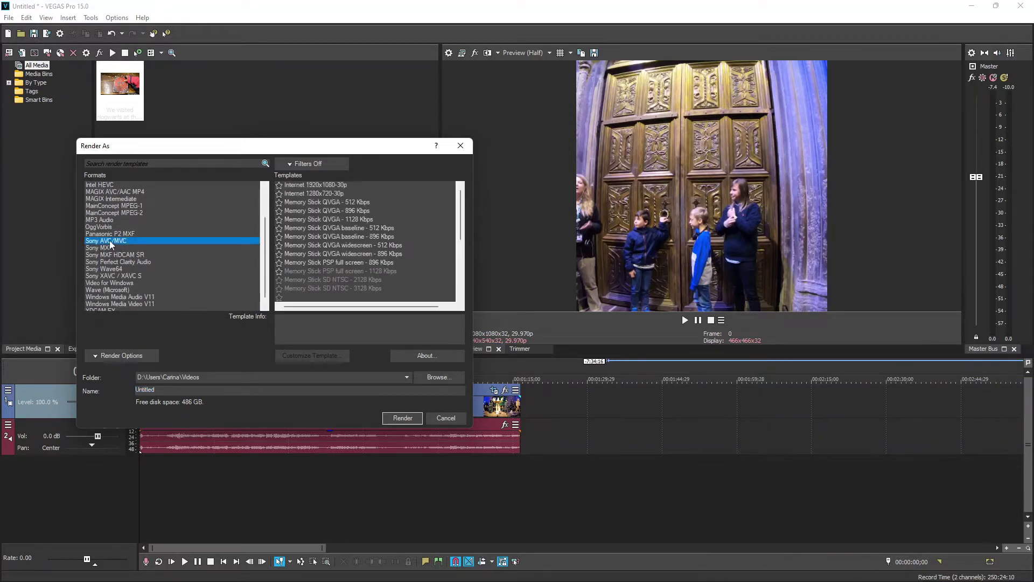
{"action": "left_click", "coordinate": [295, 185]}
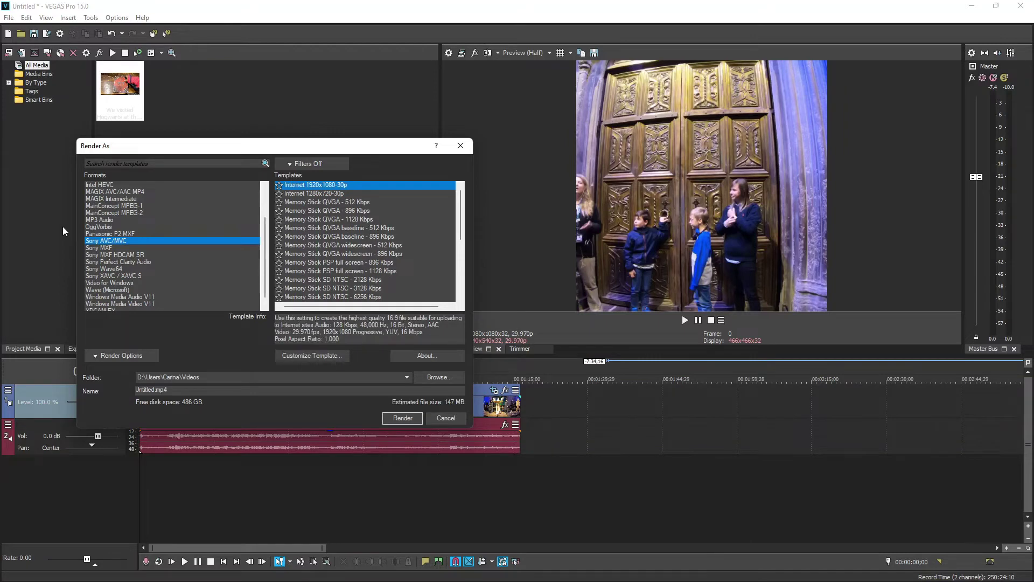
Step: Customize the render template to a custom 1080x1080 output frame size
{"action": "left_click", "coordinate": [310, 355]}
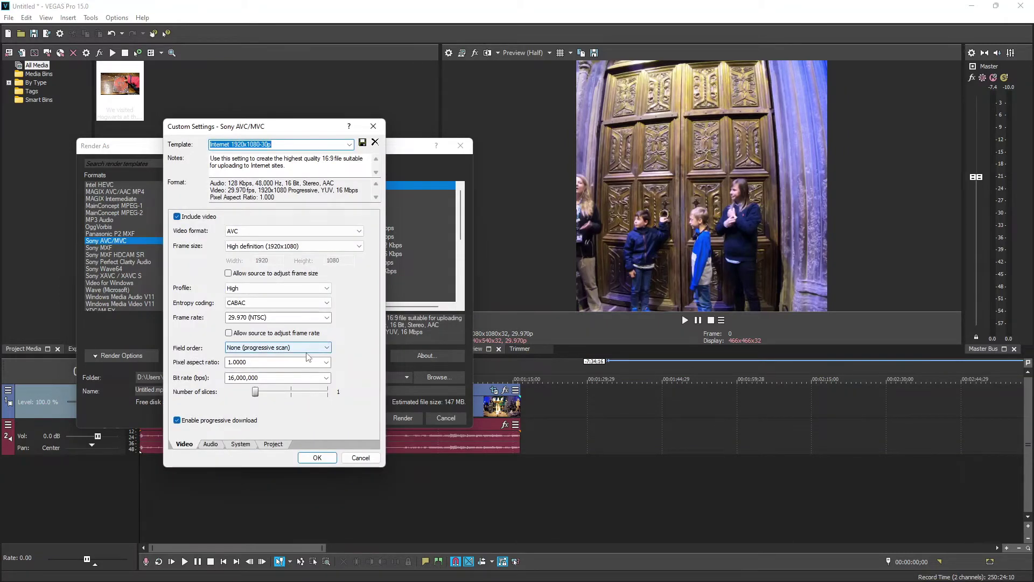
{"action": "left_click", "coordinate": [291, 247]}
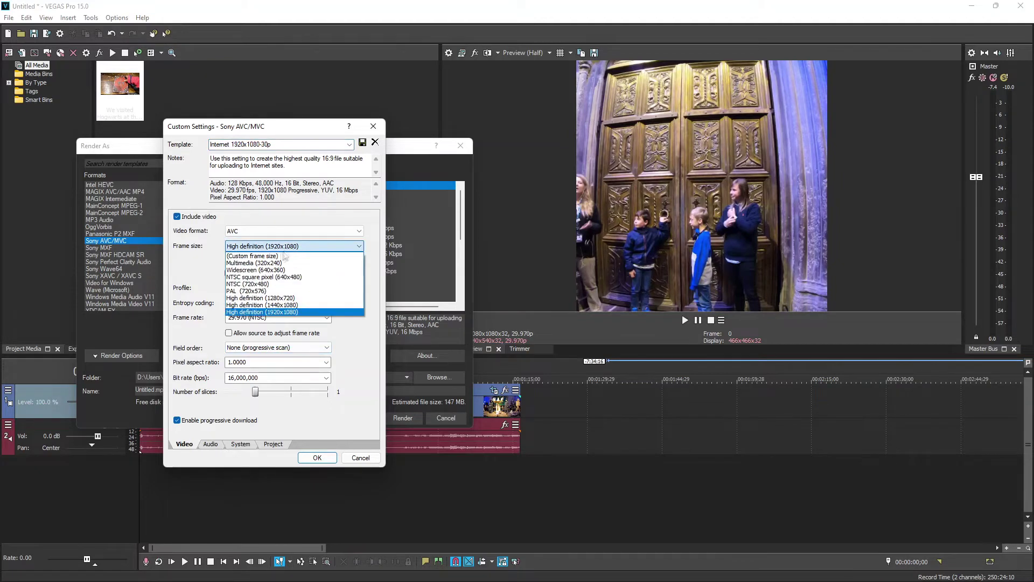
{"action": "left_click", "coordinate": [276, 256]}
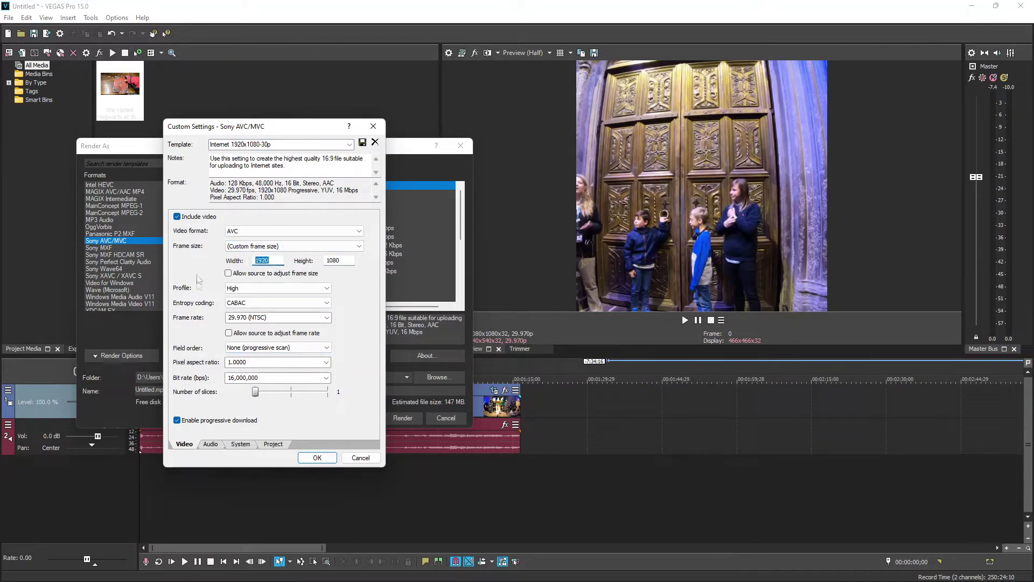
{"action": "type", "text": "1"}
{"action": "left_click", "coordinate": [311, 459]}
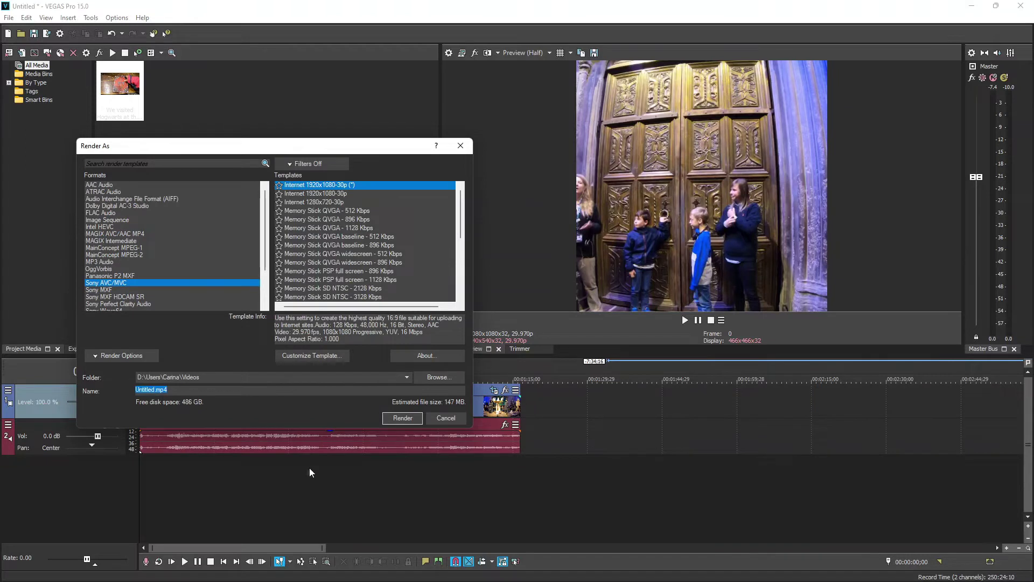
{"action": "left_click", "coordinate": [153, 390]}
Step: Name the output file hogwartsgreathall.mp4 and render it
{"action": "double_click", "coordinate": [154, 390]}
{"action": "type", "text": "h"}
{"action": "type", "text": "ogwar"}
{"action": "type", "text": "ts"}
{"action": "type", "text": "greath"}
{"action": "type", "text": "all"}
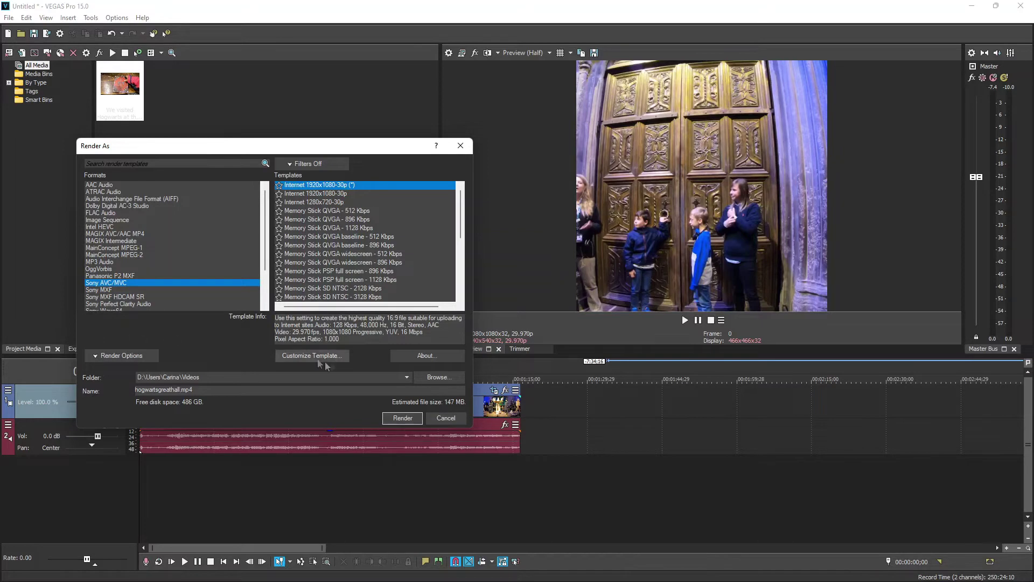
{"action": "left_click", "coordinate": [403, 418]}
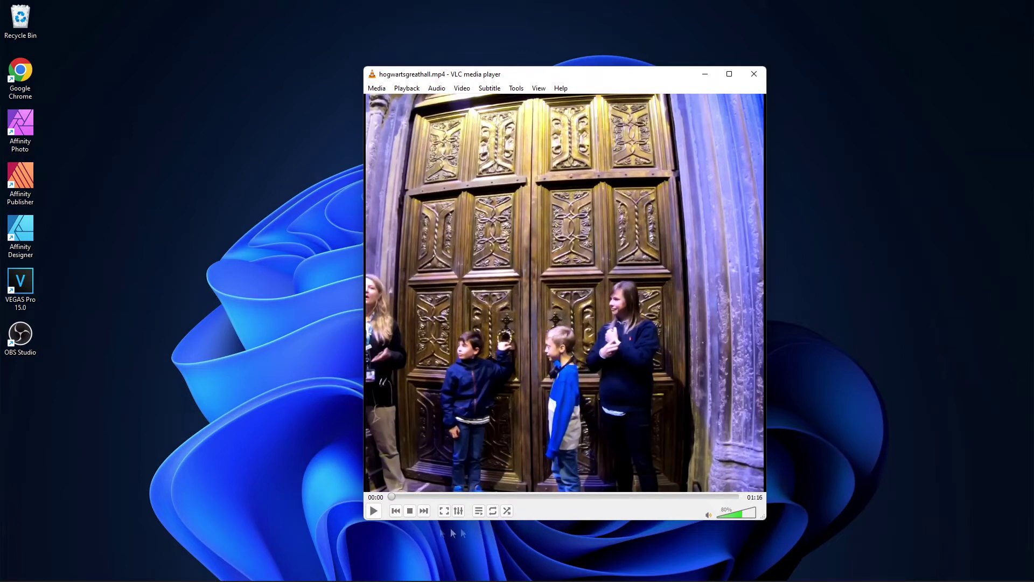
Step: Play hogwartsgreathall.mp4 in VLC to check the square video
{"action": "left_click", "coordinate": [374, 511]}
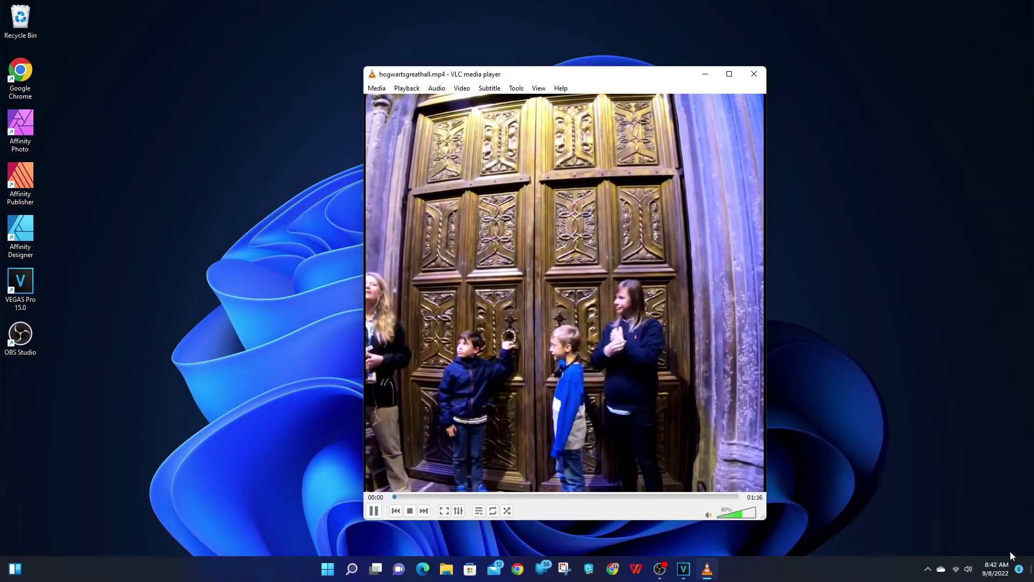